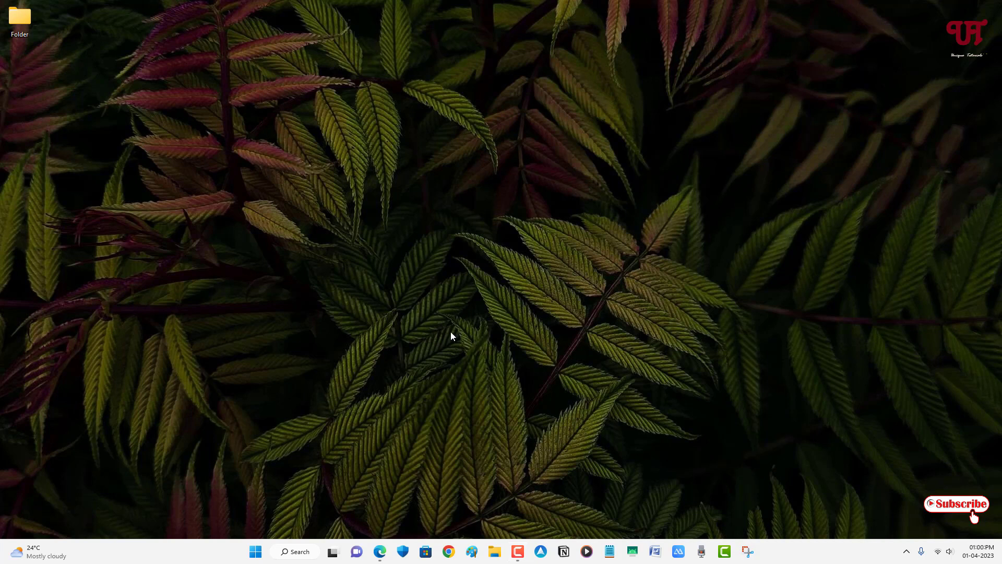
Bring Edge forward to show the Google results for FolderChangesView
click(380, 552)
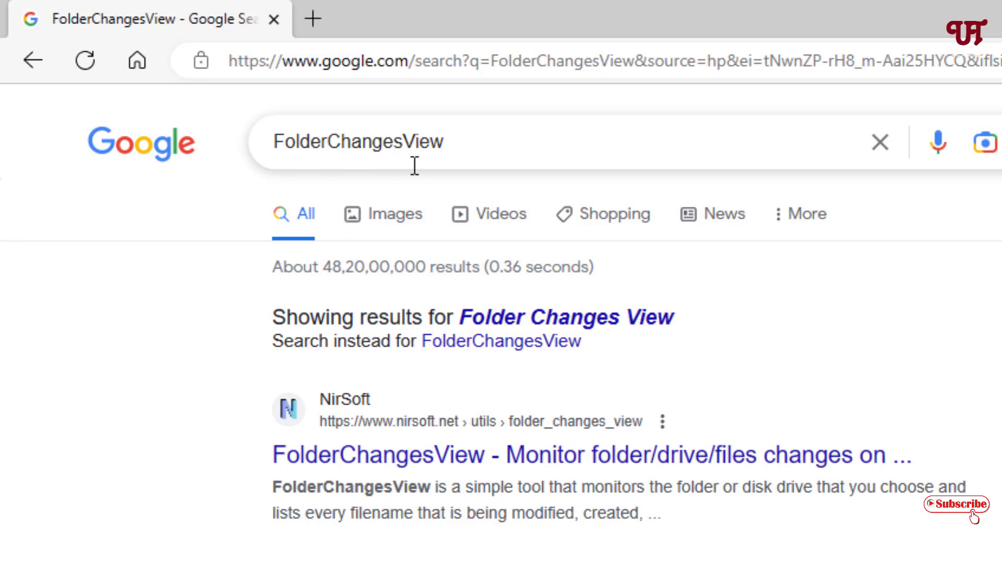
Download the FolderChangesView zip from the NirSoft FolderChangesView page
click(444, 462)
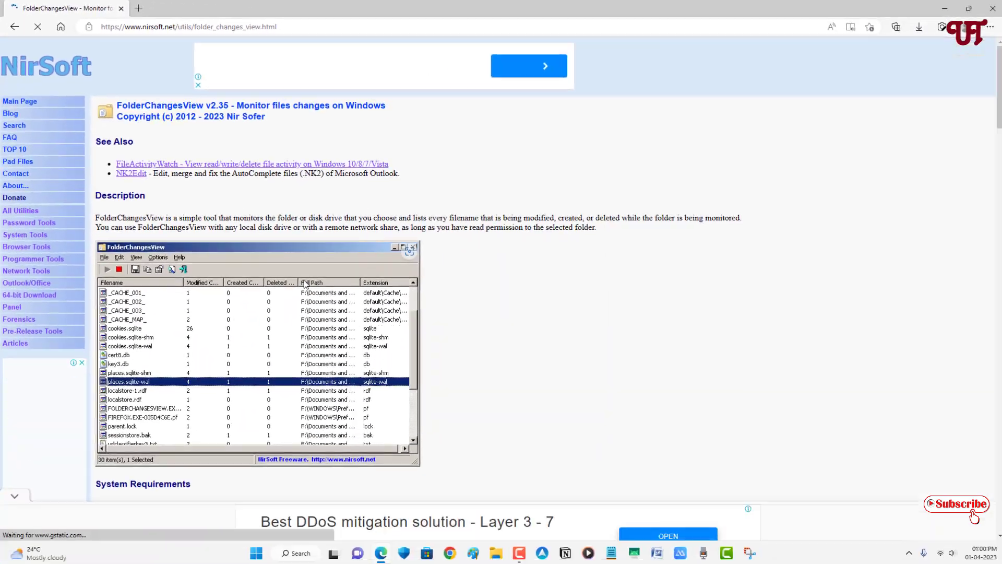
scroll(305, 283, down, 6)
scroll(305, 284, down, 20)
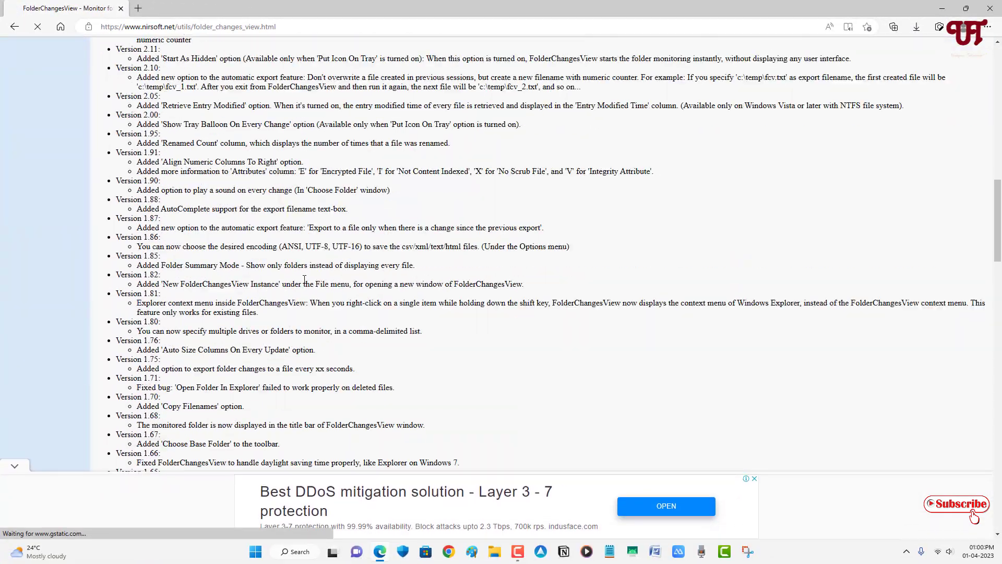
scroll(306, 279, down, 2)
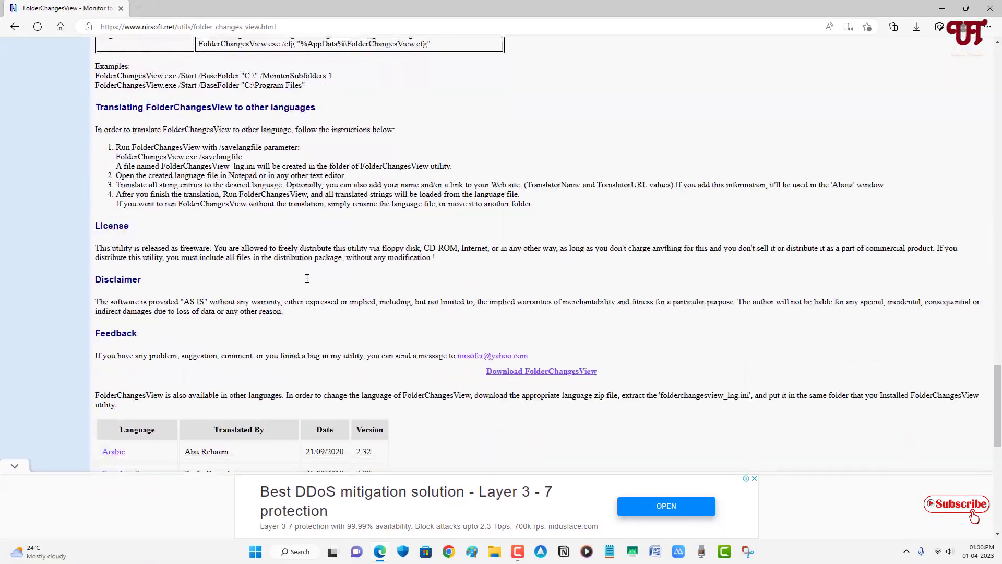
click(533, 374)
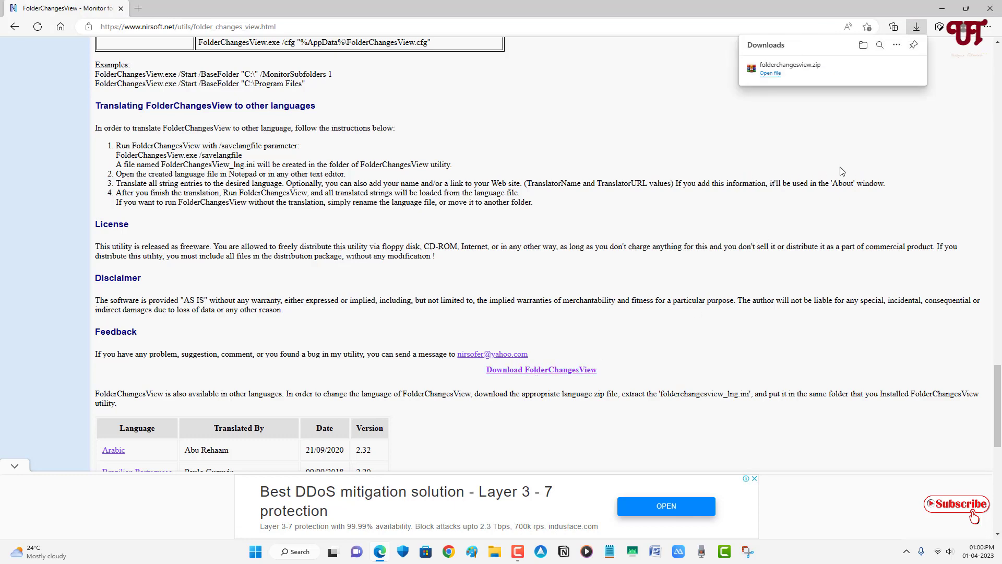
Close Edge and extract folderchangesview.zip into Downloads with WinRAR
click(881, 70)
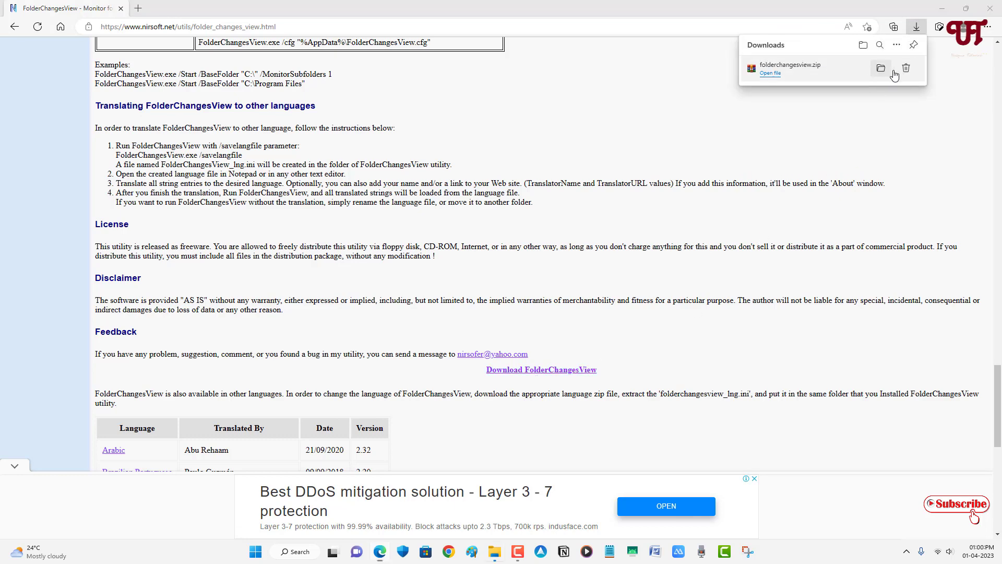
click(994, 9)
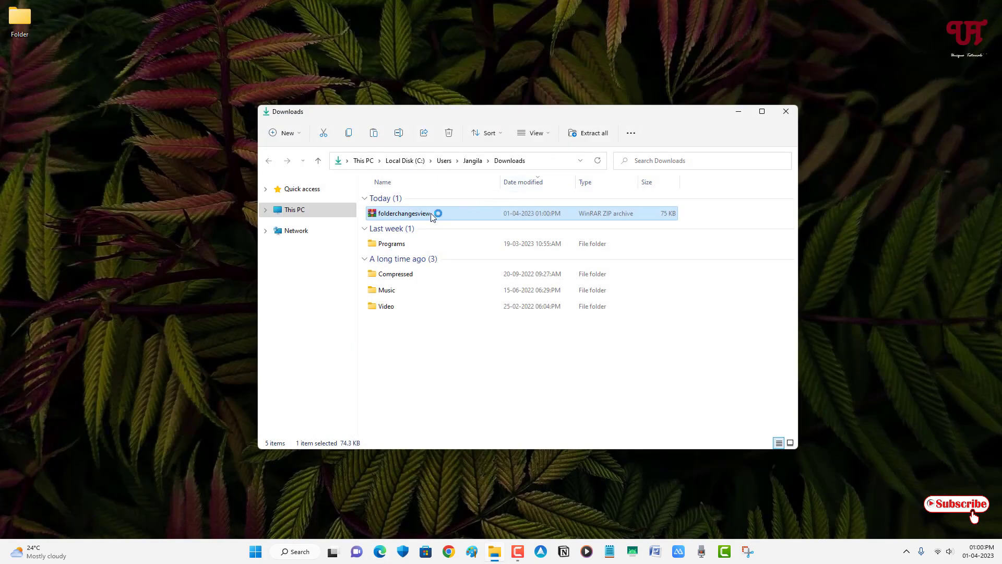
key(alt+e)
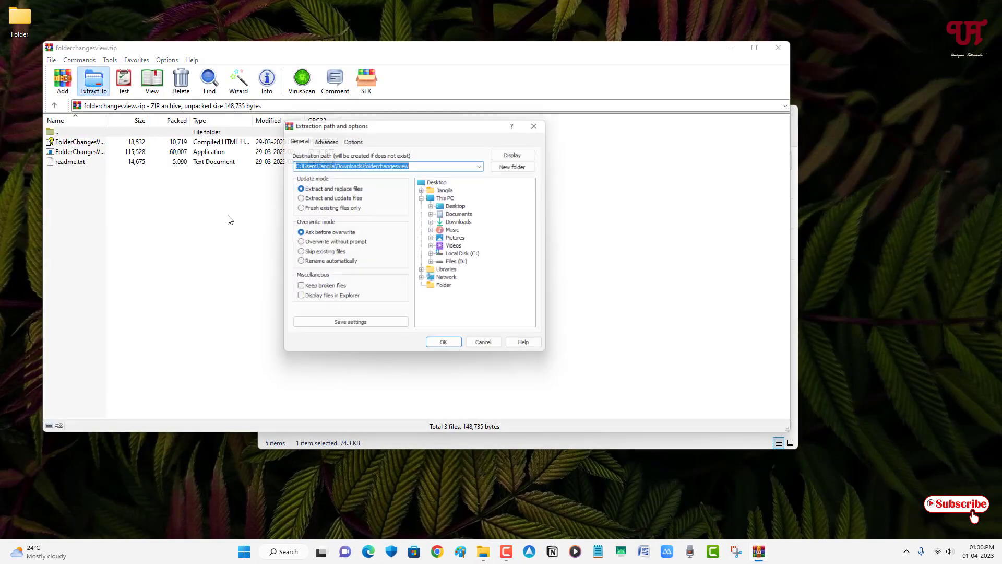
click(443, 342)
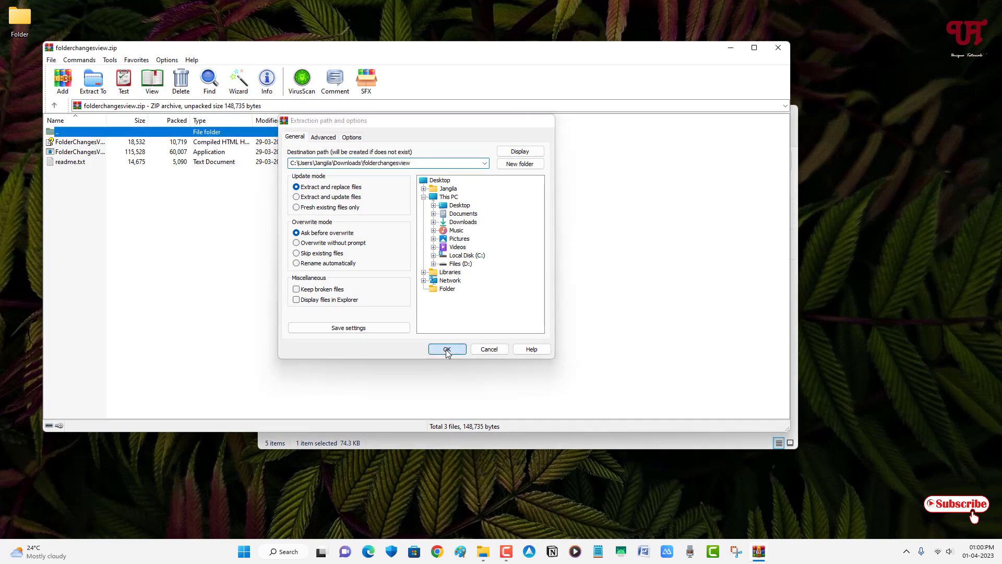
Close WinRAR and launch FolderChangesView from the extracted folderchangesview folder
click(779, 49)
click(400, 231)
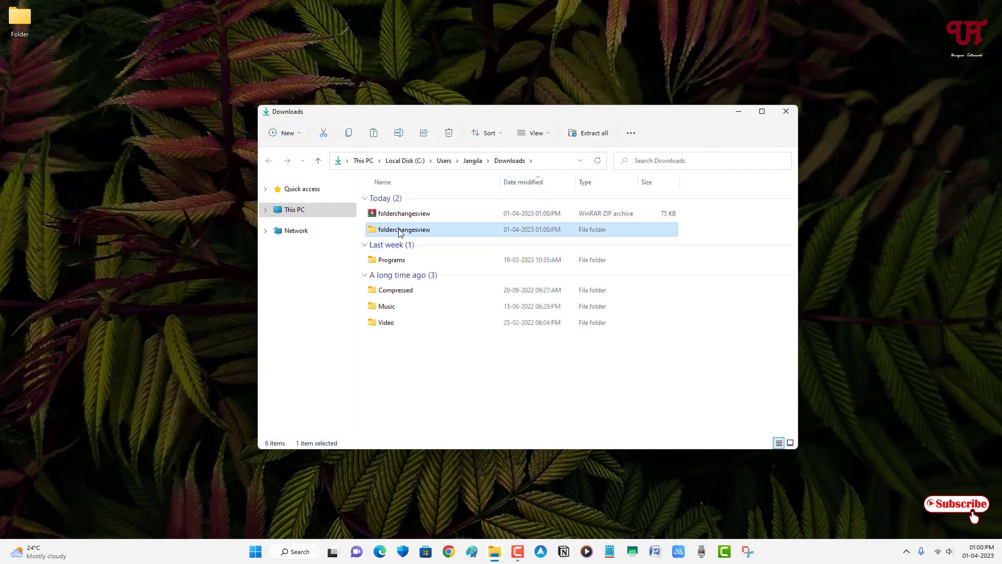
double_click(401, 231)
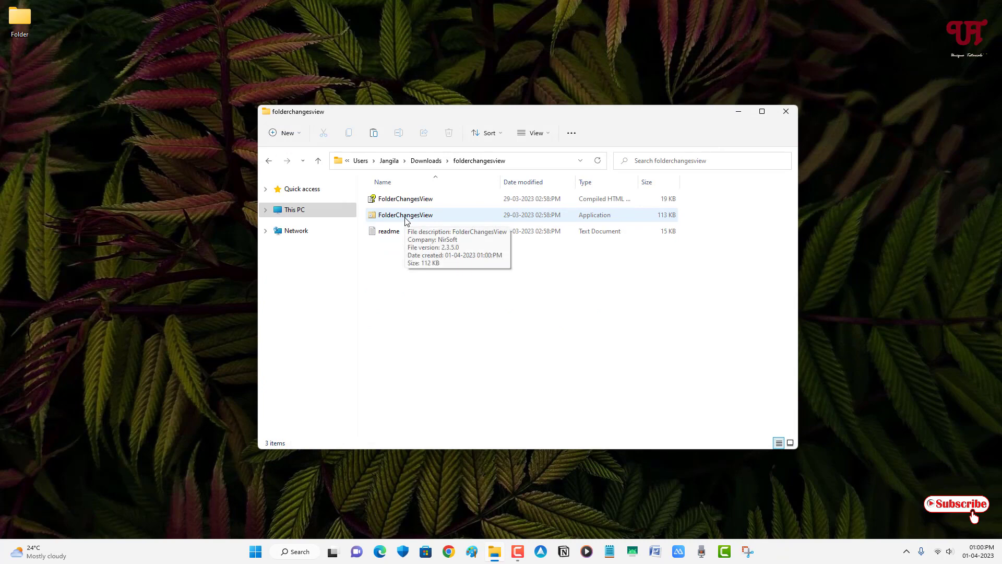
click(406, 219)
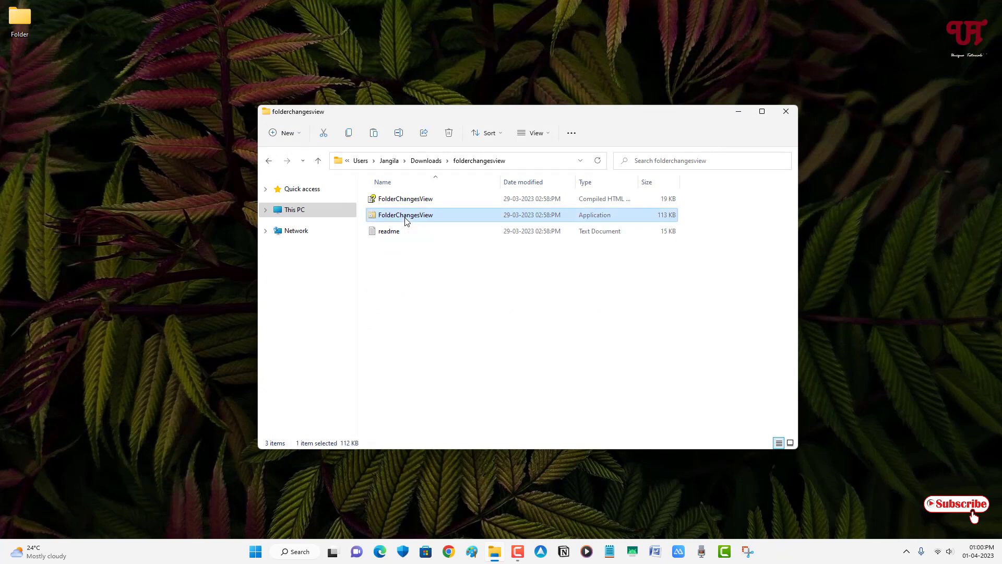
double_click(406, 216)
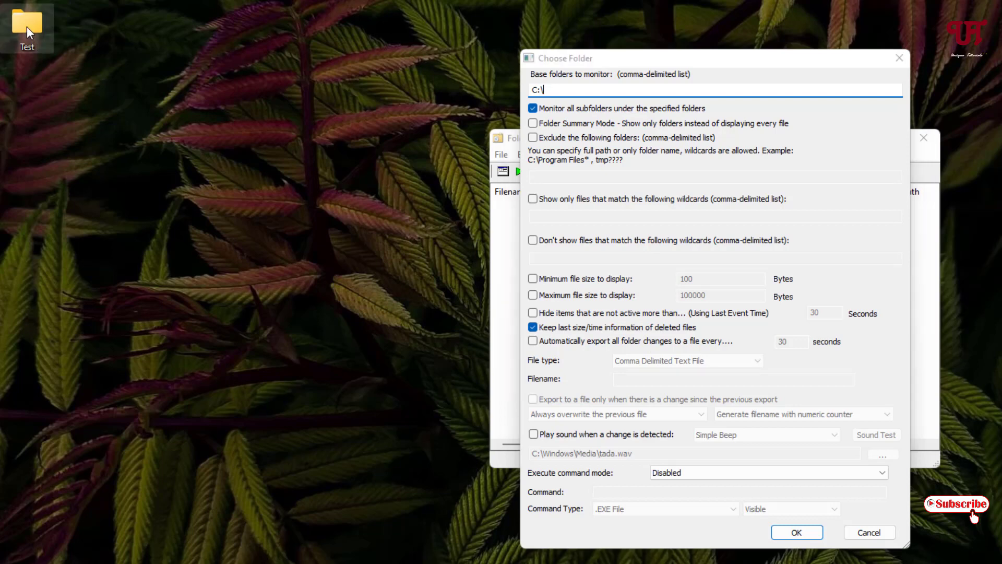
Copy the Test folder's Desktop location from its Properties and select C:\ in Base folders
right_click(27, 29)
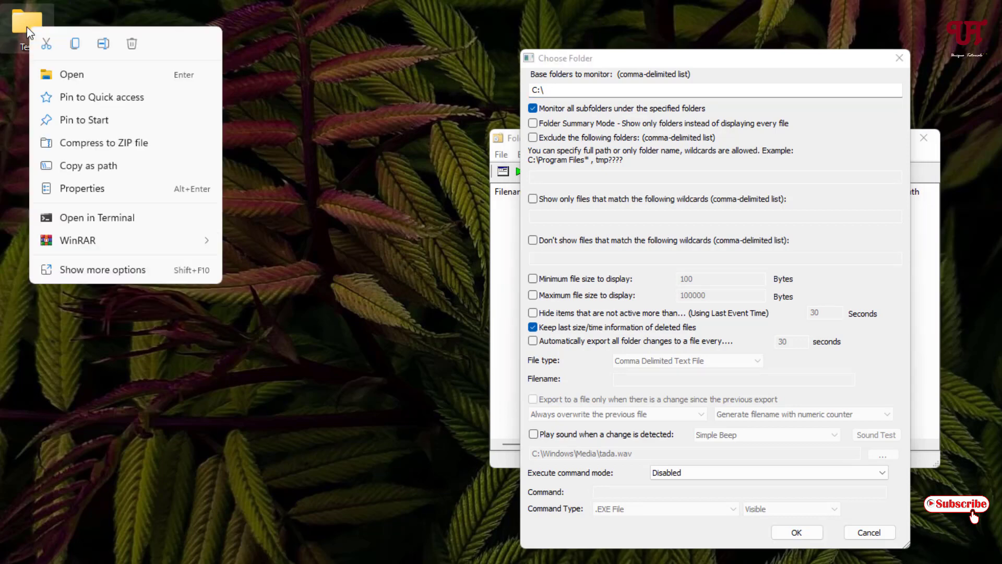
click(89, 194)
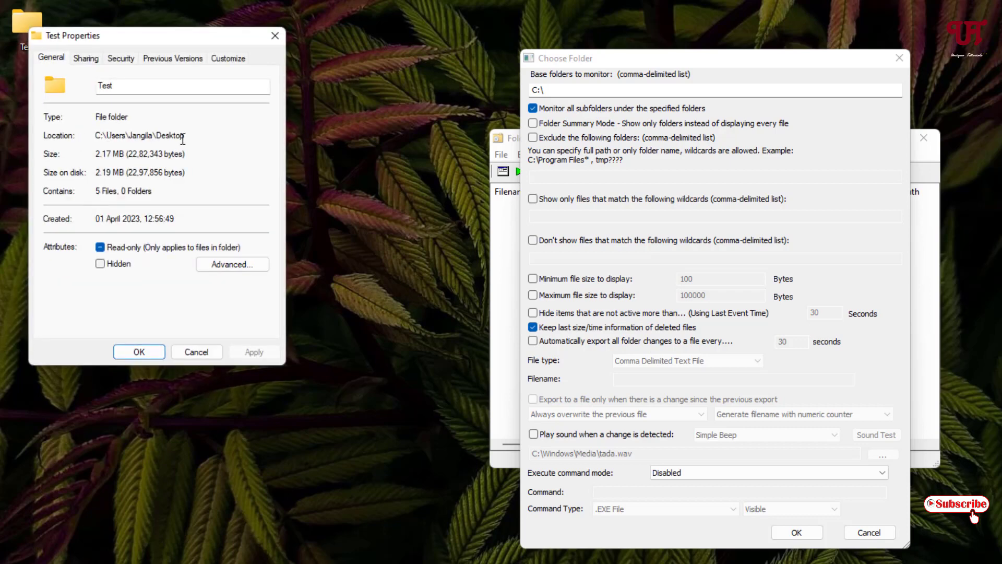
drag(186, 136, 112, 135)
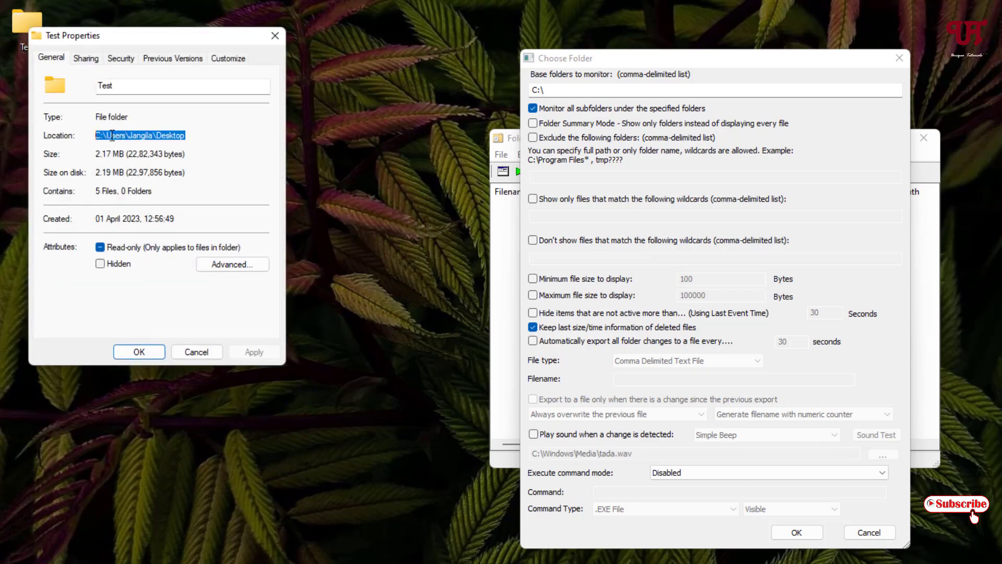
right_click(112, 135)
click(157, 184)
drag(560, 89, 525, 89)
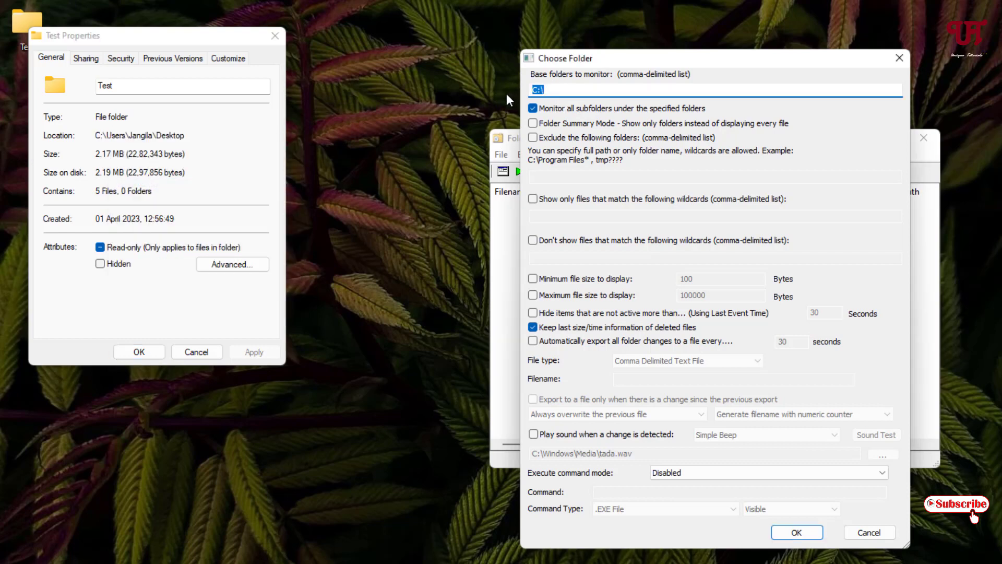
Replace C:\ in the Base folders field with the Desktop\Test path
key(ctrl+v)
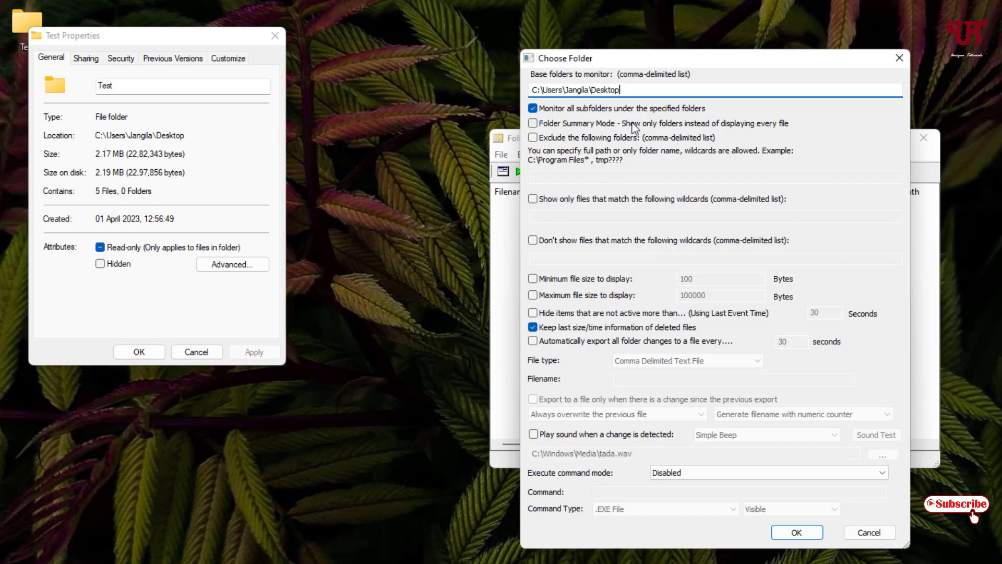
text(\)
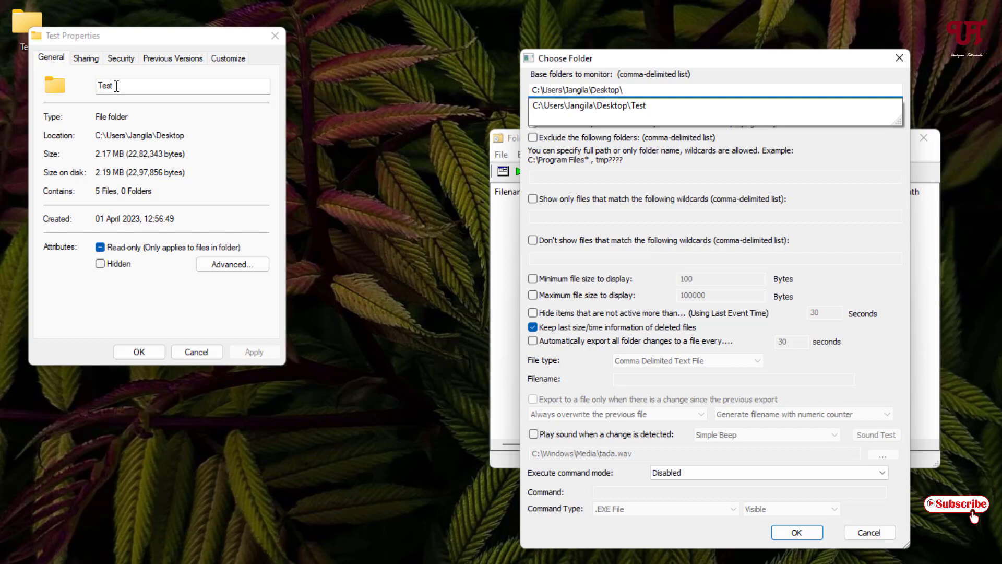
drag(116, 86, 95, 86)
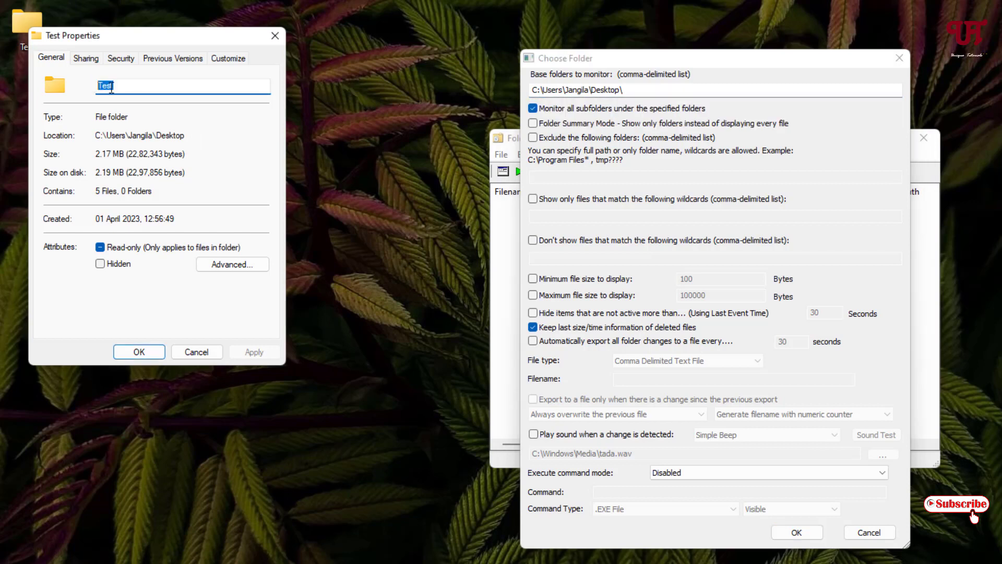
right_click(111, 87)
click(141, 133)
click(645, 88)
right_click(647, 89)
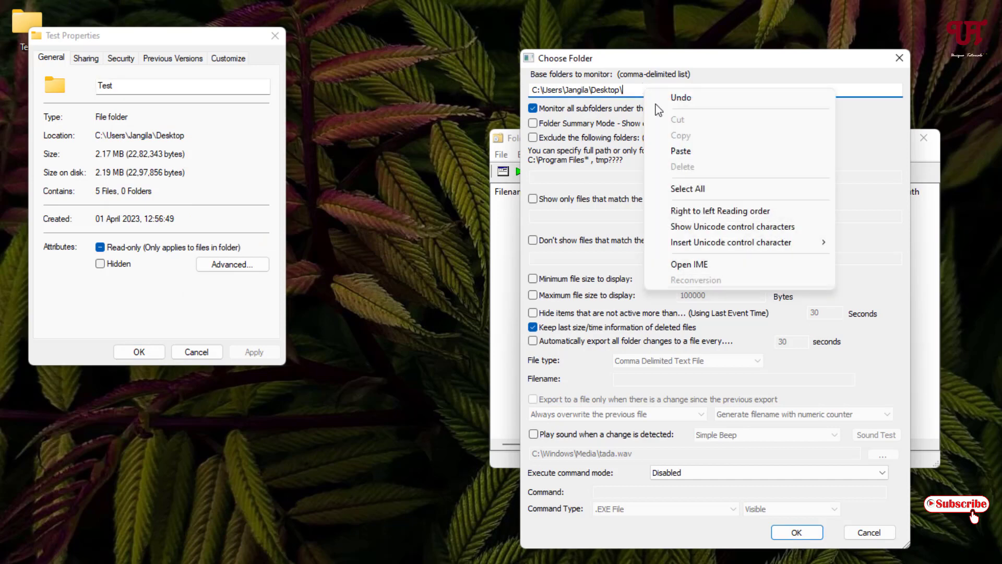
click(693, 150)
Close Properties, start monitoring with OK, and minimize FolderChangesView
click(181, 351)
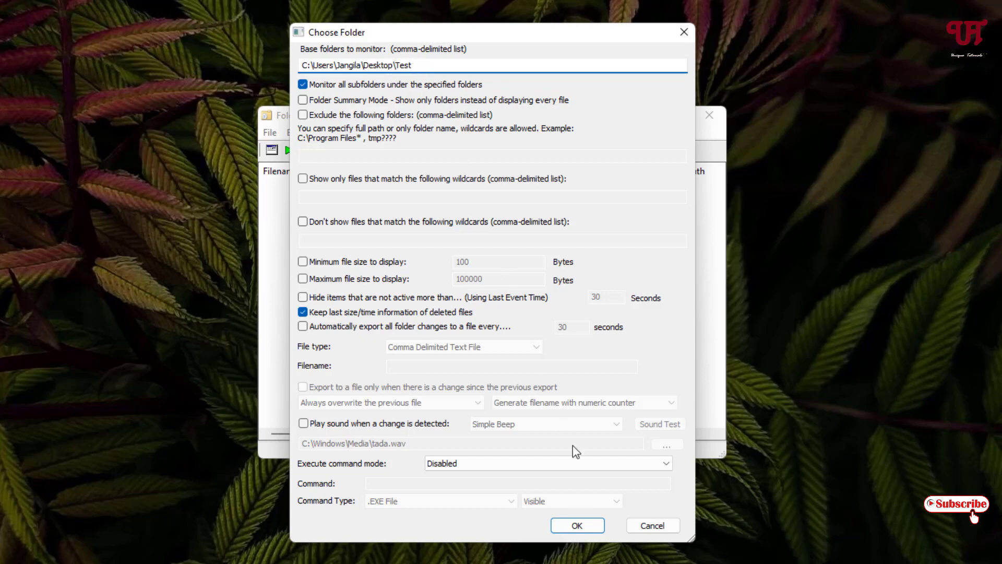
click(588, 525)
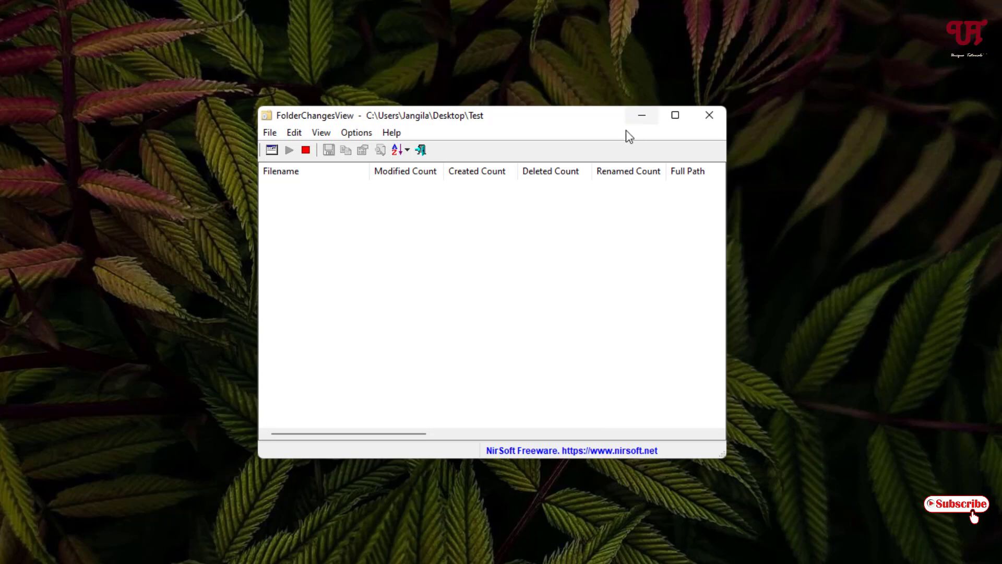
click(642, 116)
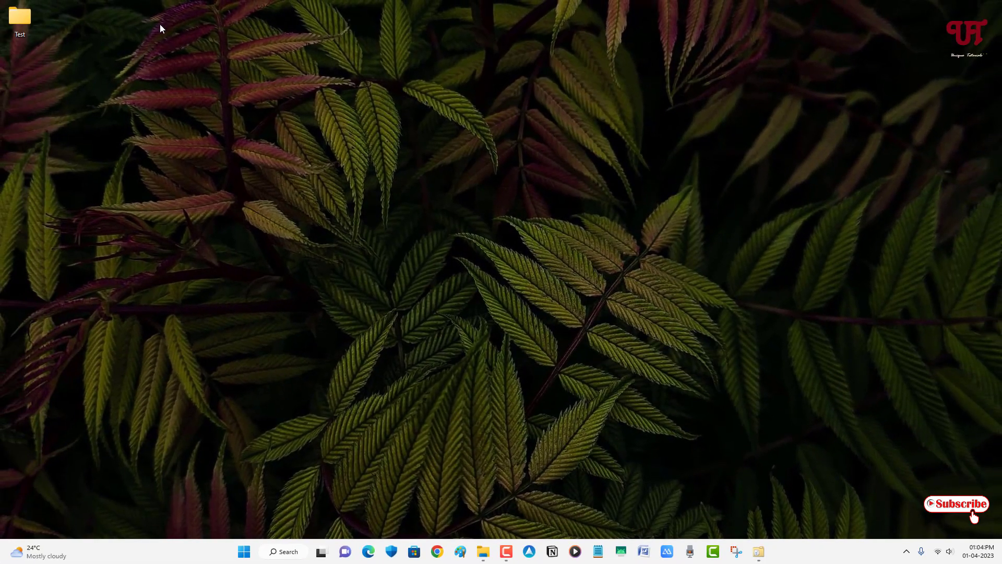
Open the desktop Test folder and delete image 5
double_click(18, 19)
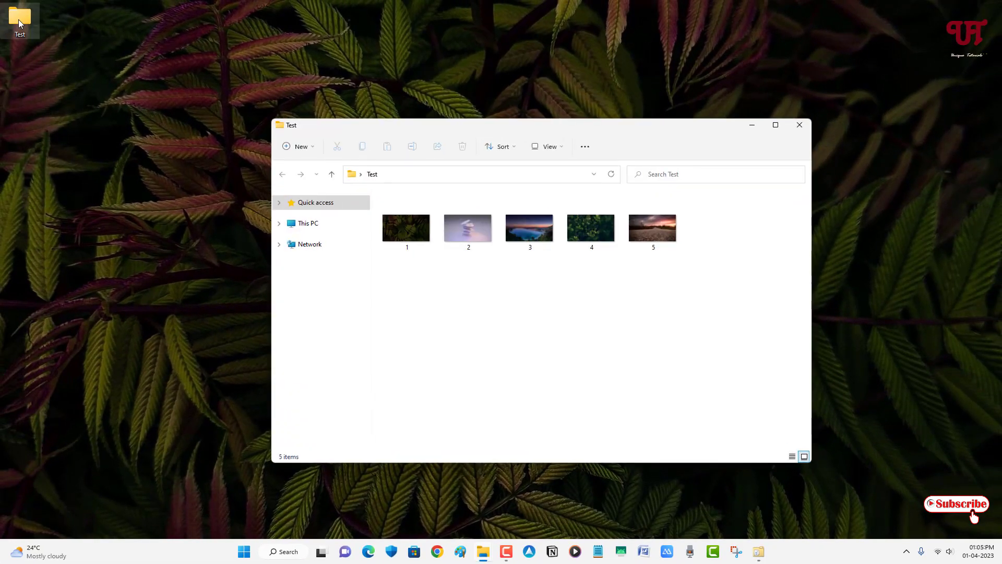
click(656, 240)
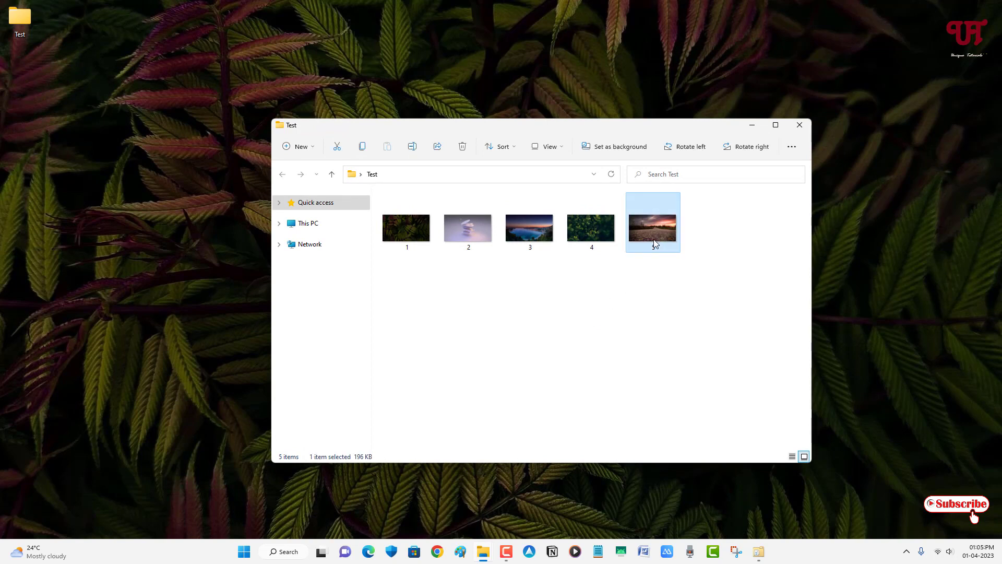
key(Delete)
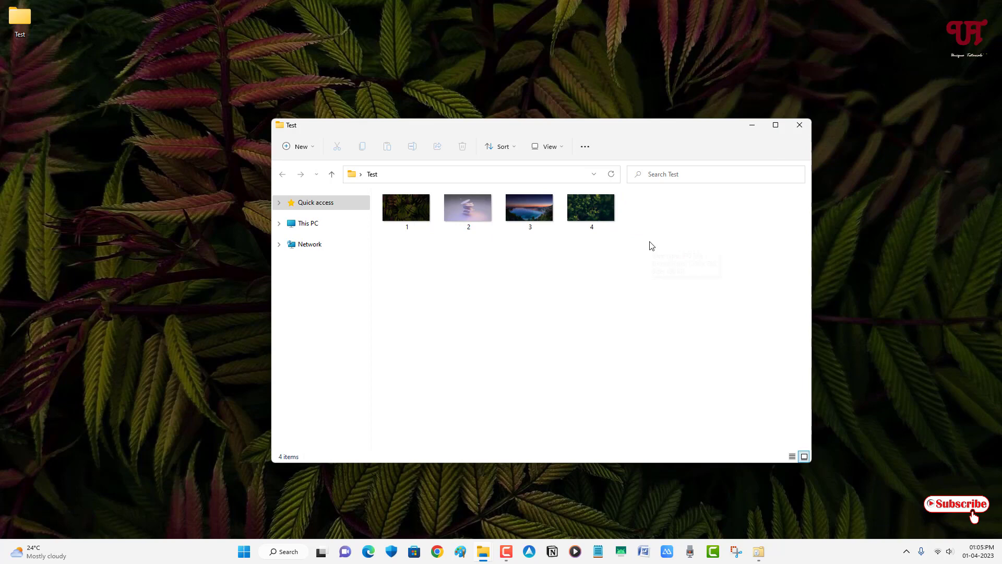
Restore image 5 and inspect the 5.jpg row showing one deletion and one creation
click(759, 551)
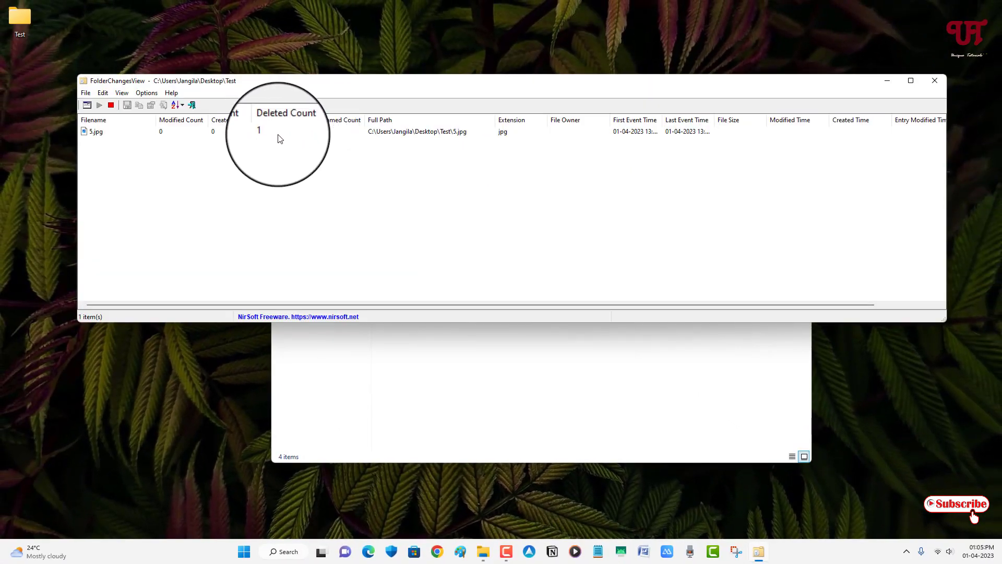
click(552, 395)
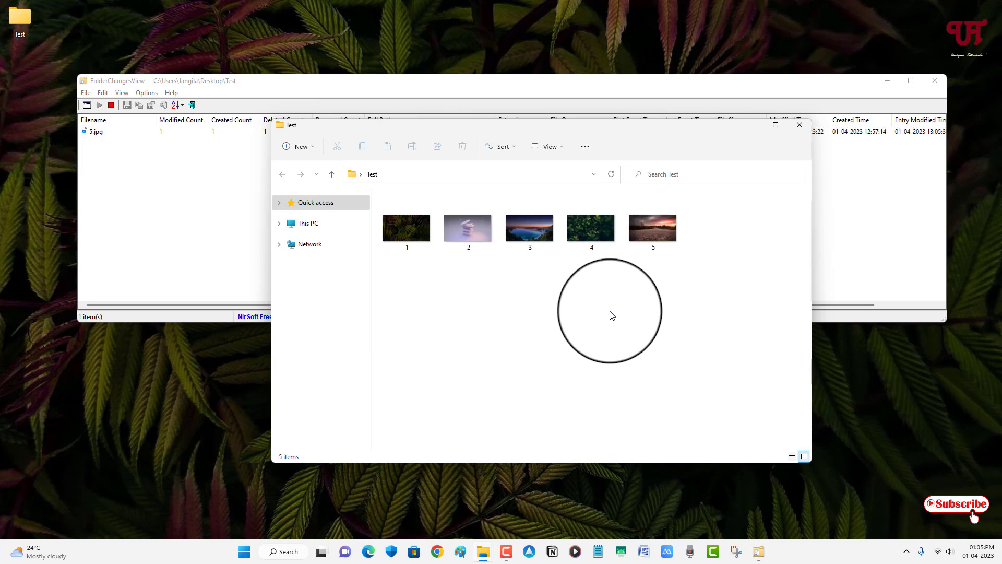
click(584, 89)
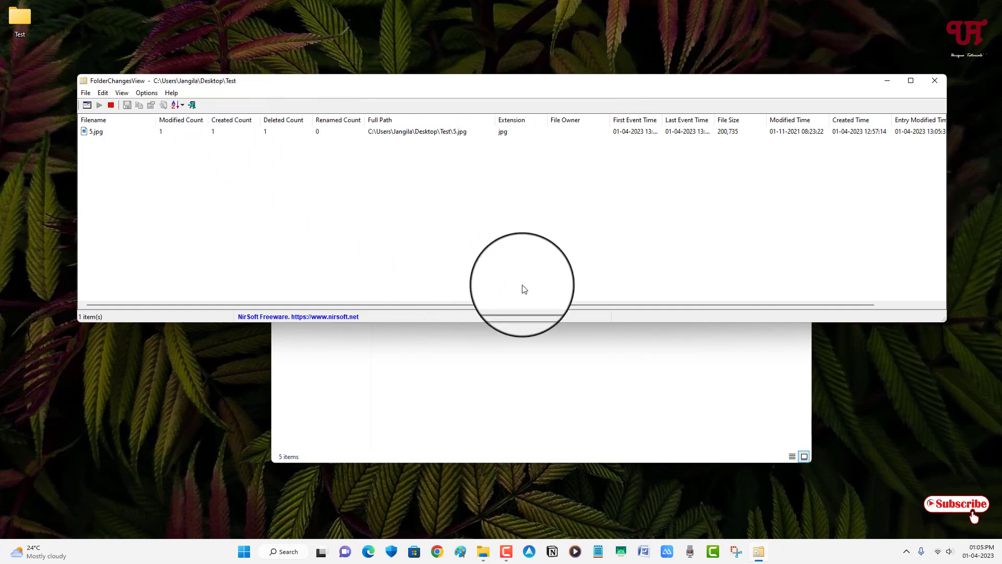
drag(457, 305, 585, 315)
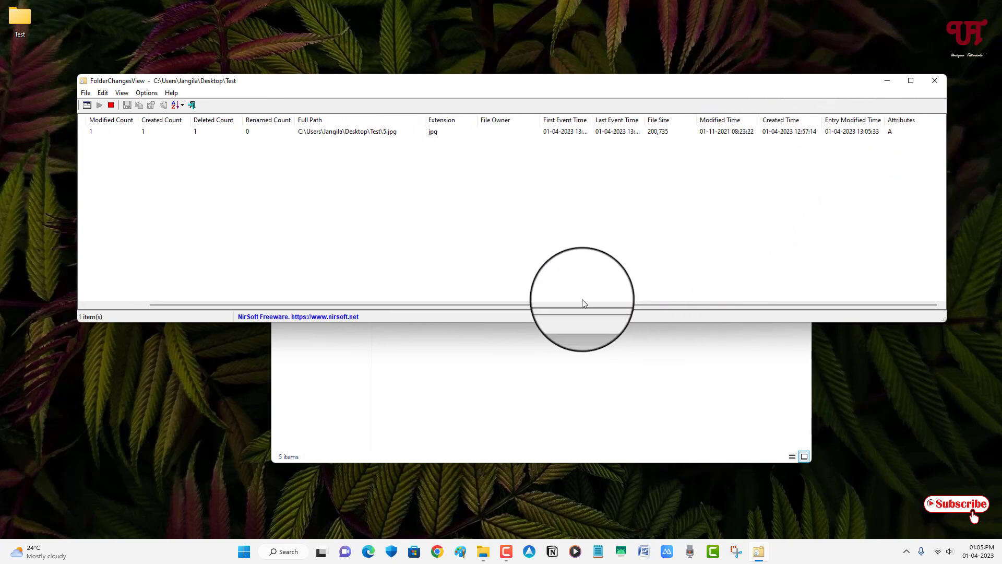
drag(499, 304, 410, 303)
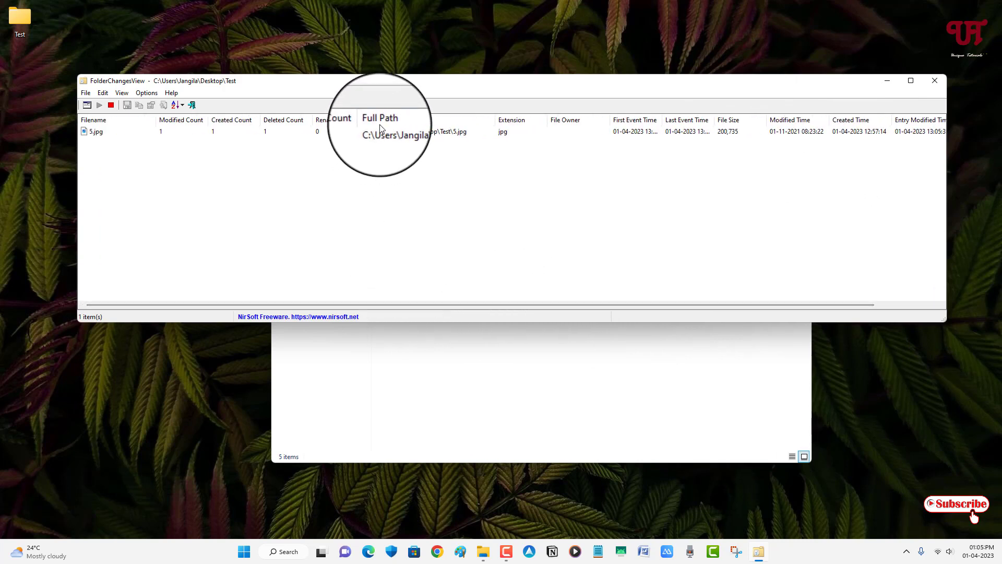
Select and delete images 2–5 in Test, then view their logged deletions
click(500, 374)
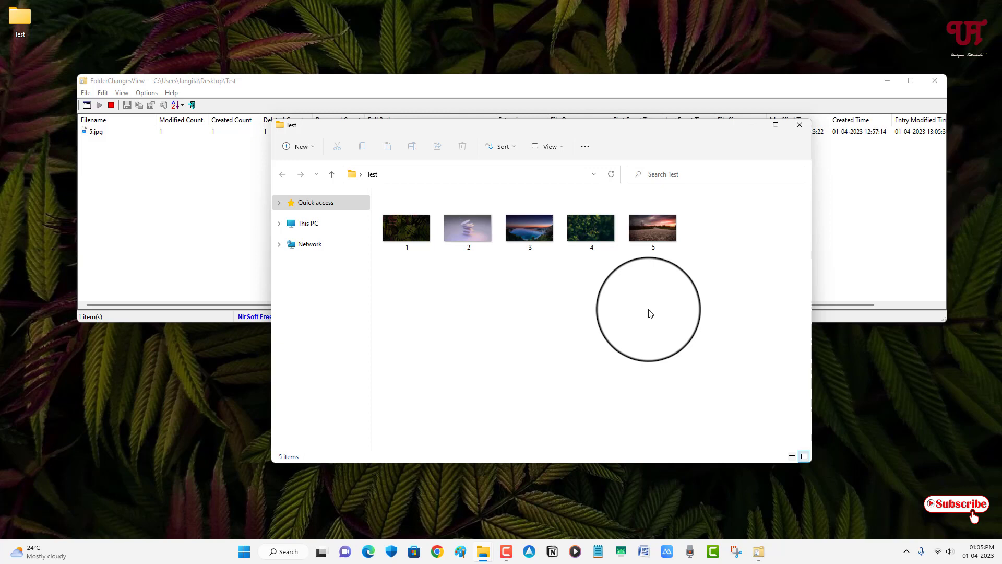
drag(640, 273, 473, 234)
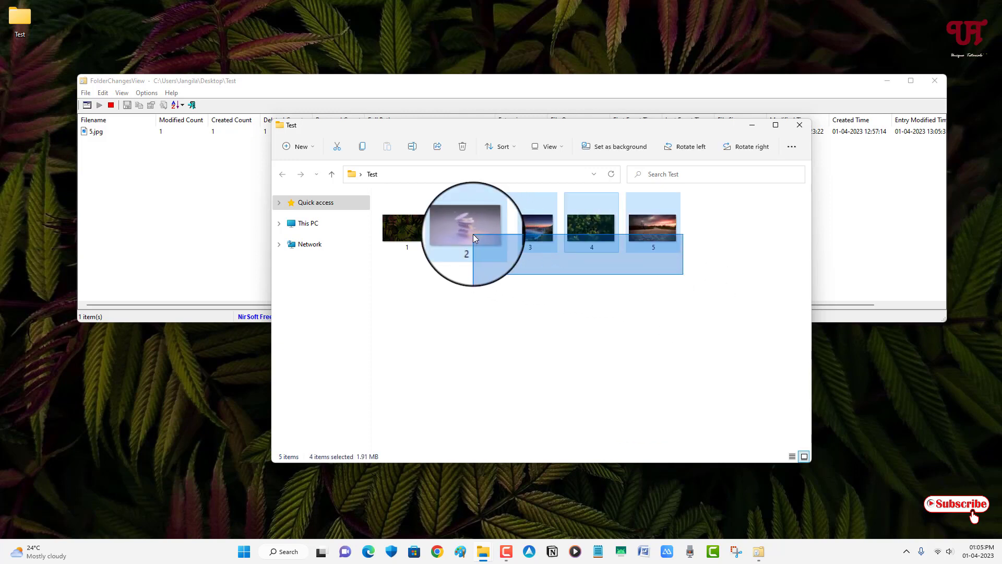
click(884, 82)
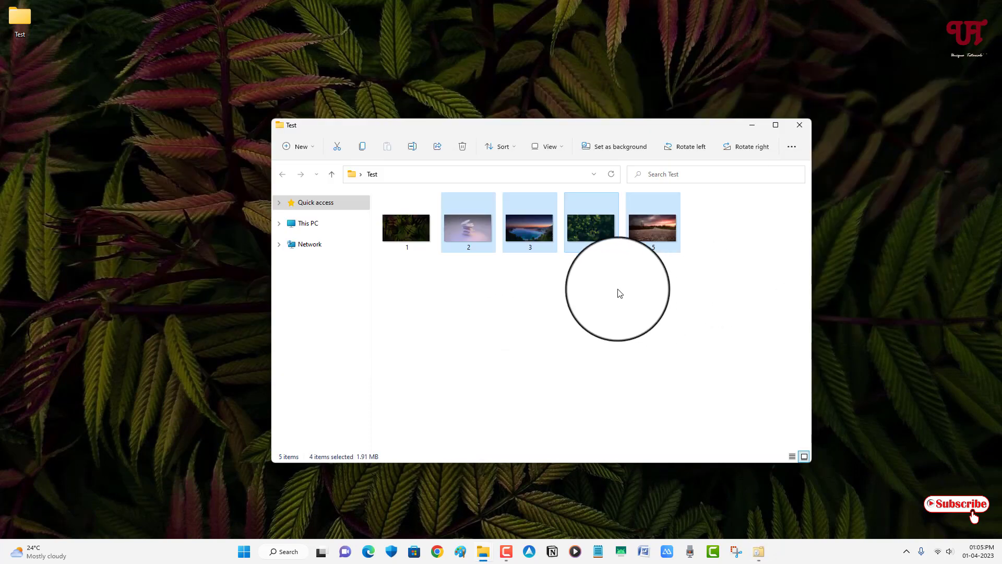
key(Delete)
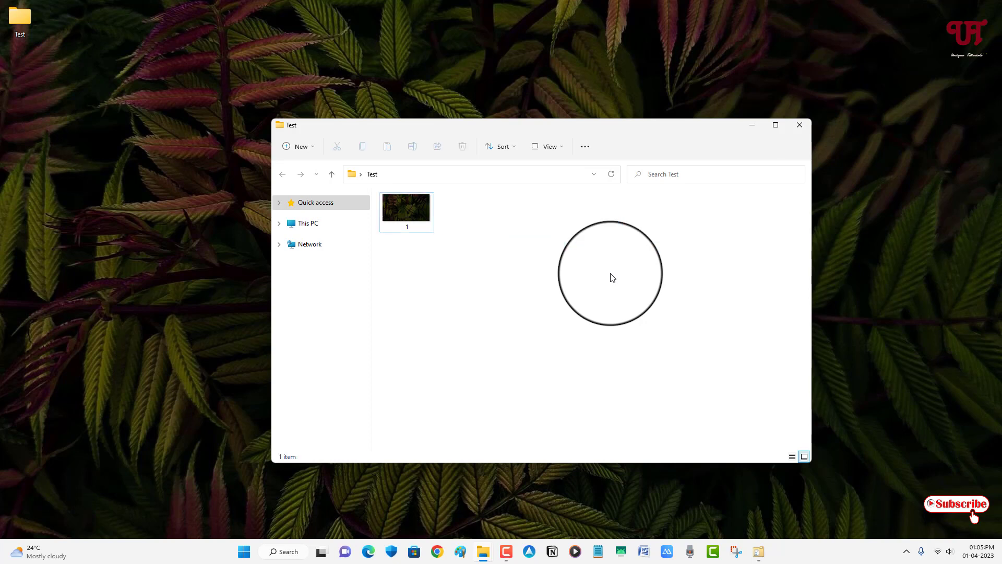
click(758, 552)
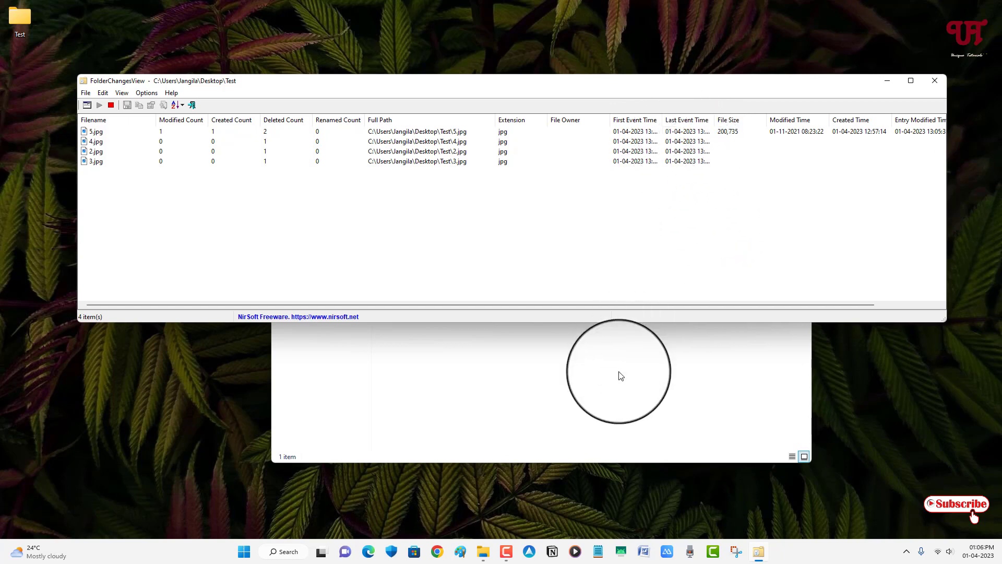
Restore images 2–5 to Test and check 5.jpg now shows two creations
click(618, 375)
click(884, 91)
click(886, 81)
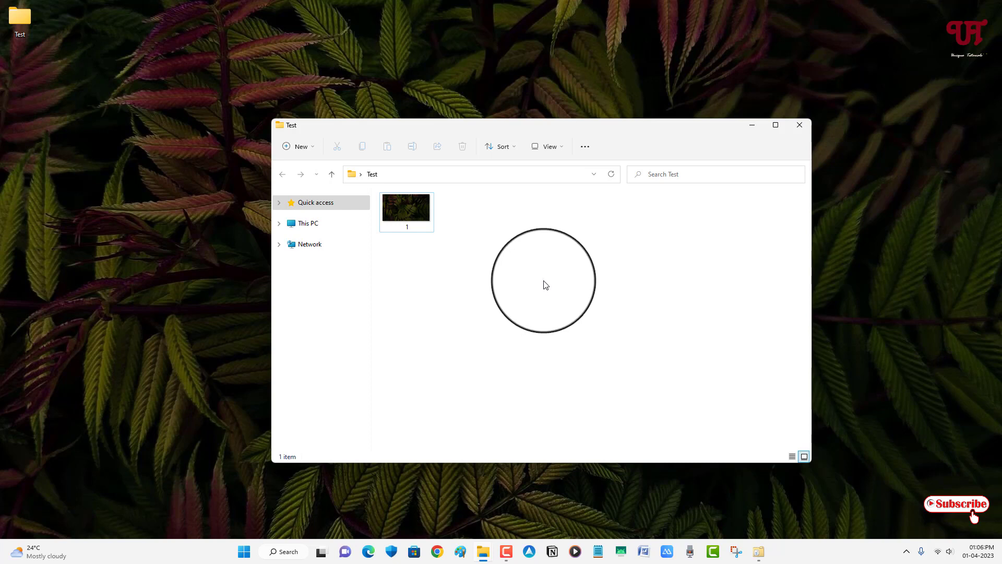
click(757, 555)
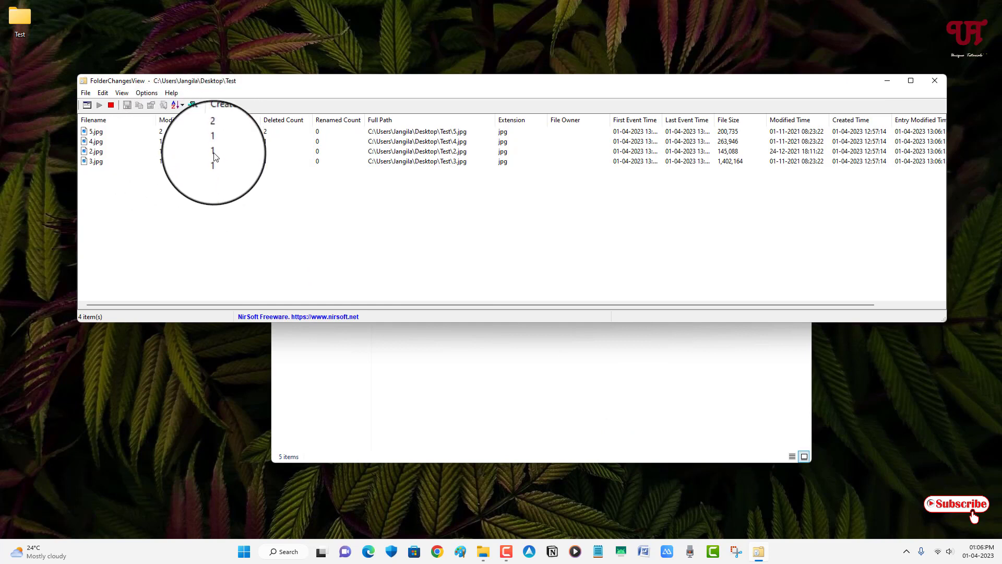
Select image 1 in the Test folder and rename it to 'green'
click(559, 360)
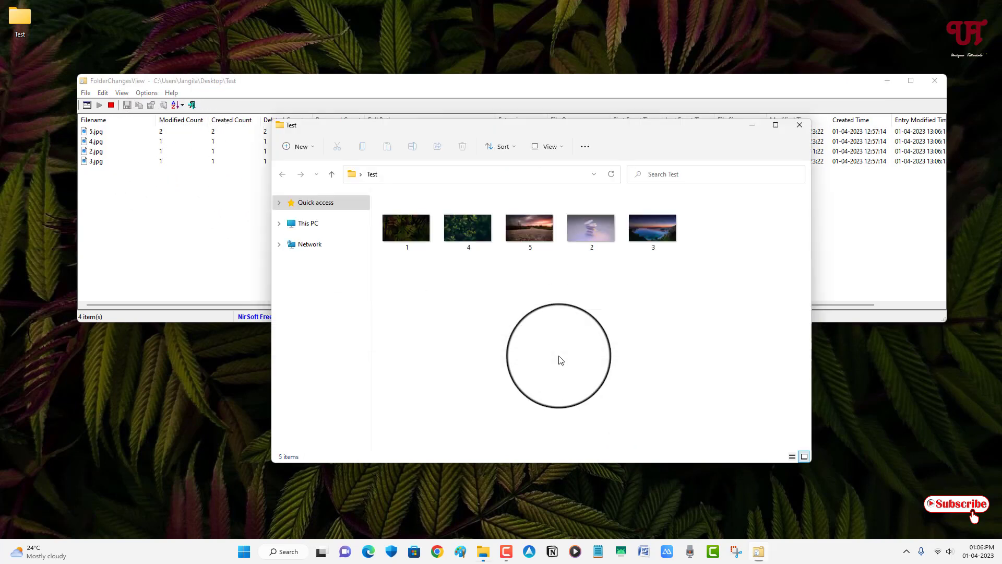
click(408, 251)
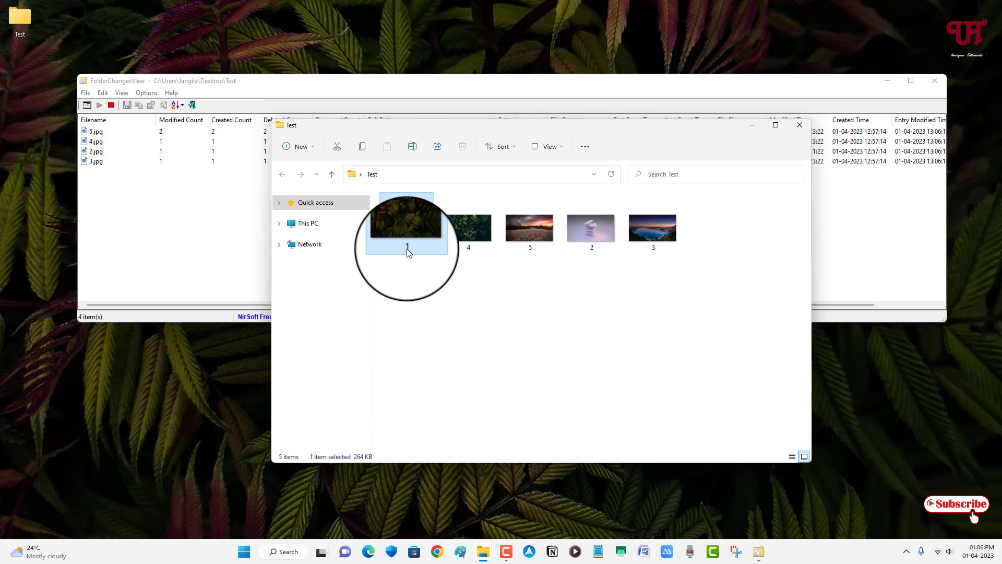
click(887, 81)
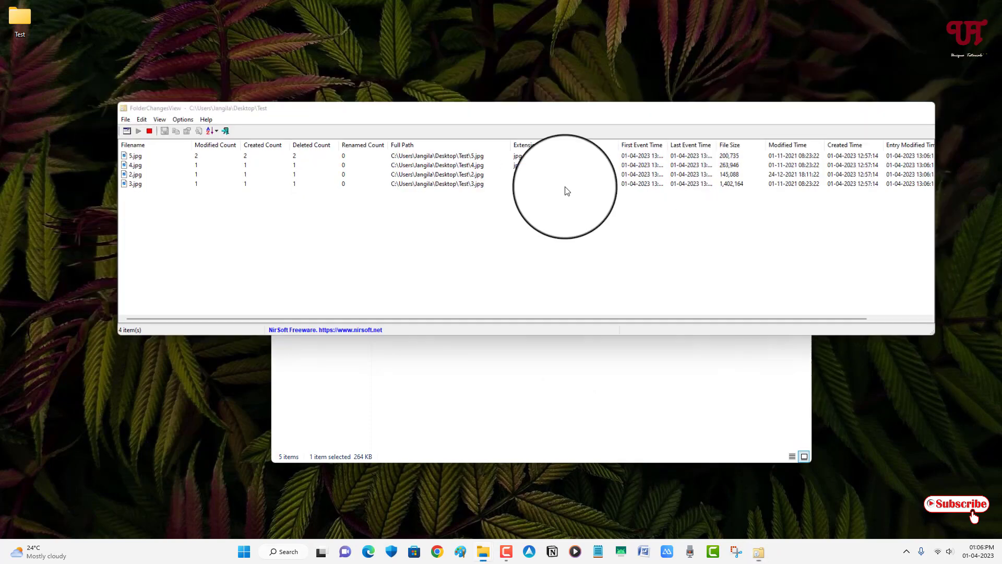
click(409, 251)
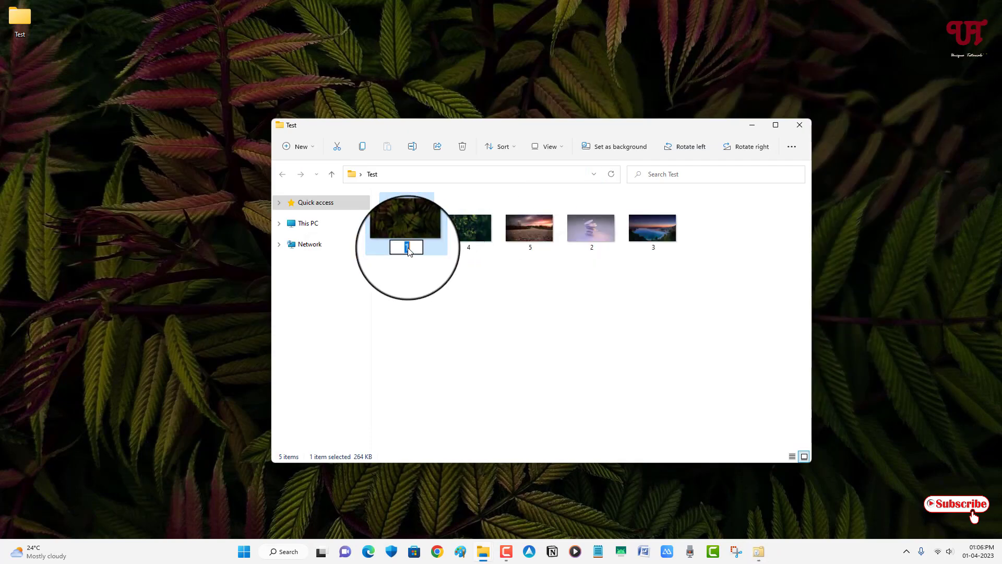
text(green)
click(420, 289)
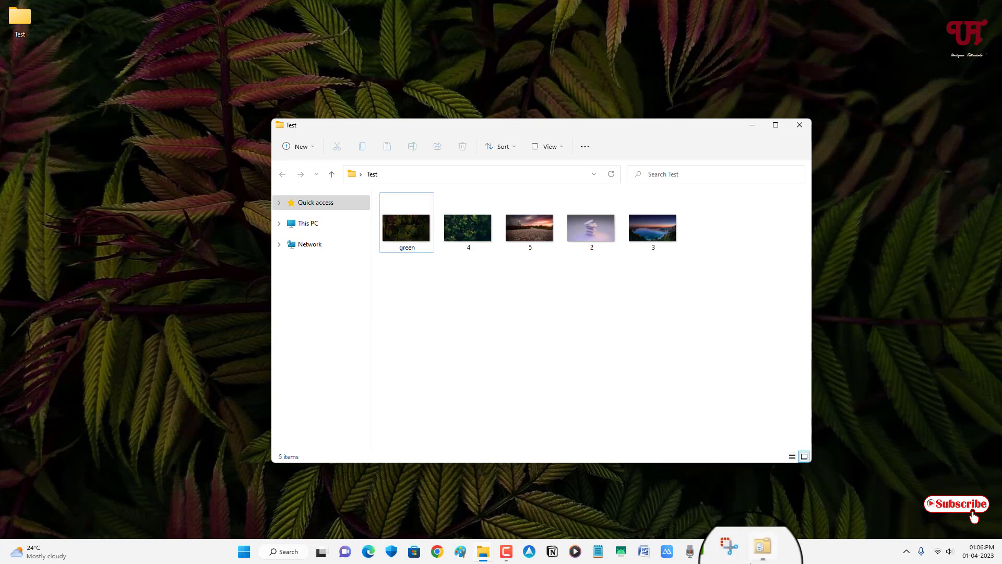
Bring FolderChangesView forward and scroll right to check green.png's renamed count of 1
click(757, 553)
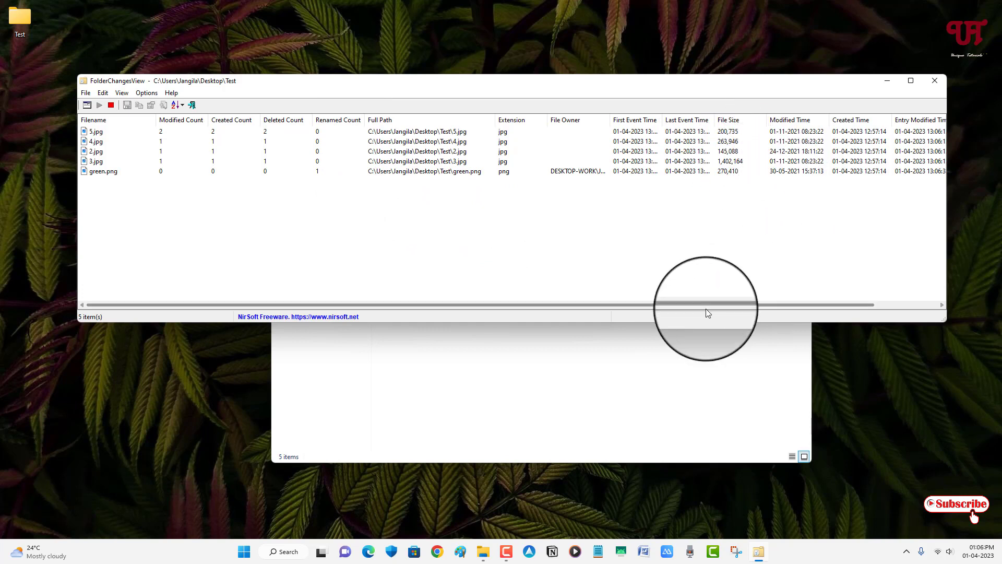
drag(706, 306, 783, 302)
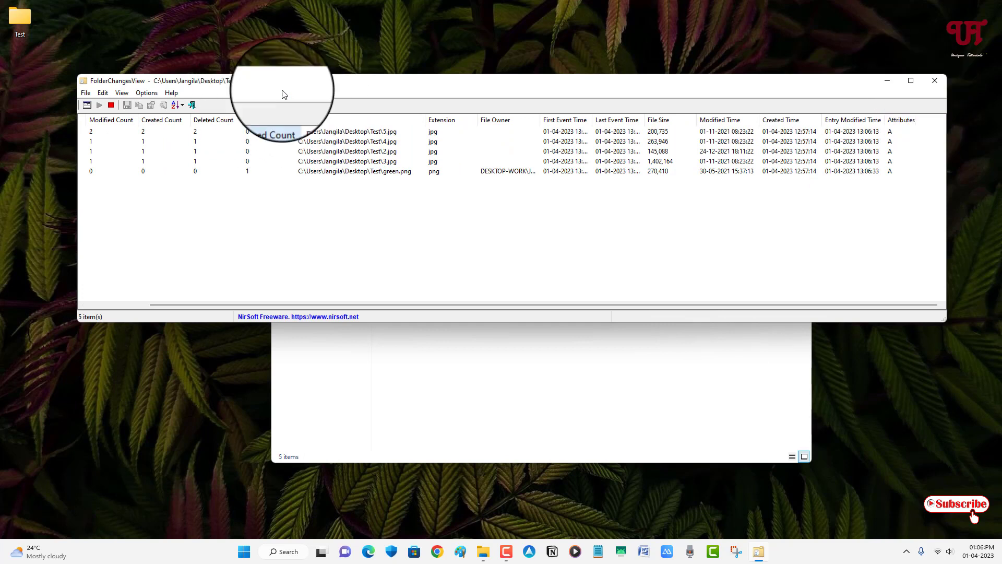
Stop monitoring the Test folder, then close FolderChangesView and the Test folder window
click(111, 107)
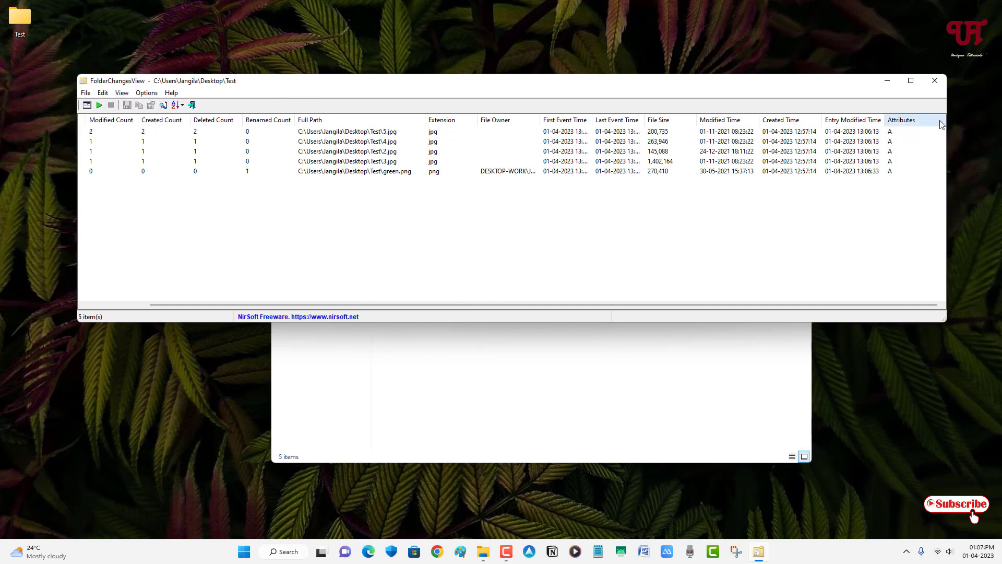
click(935, 83)
click(799, 124)
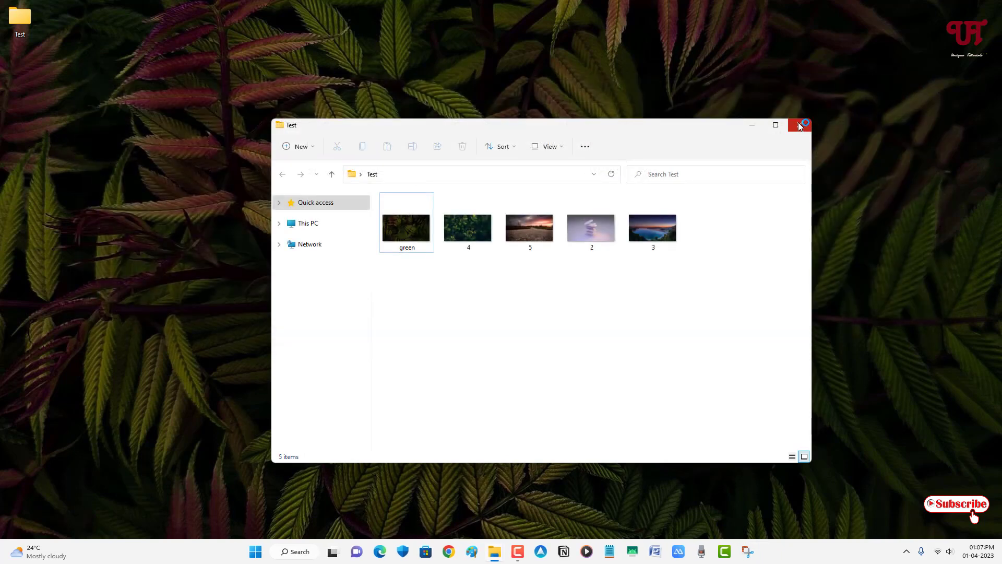